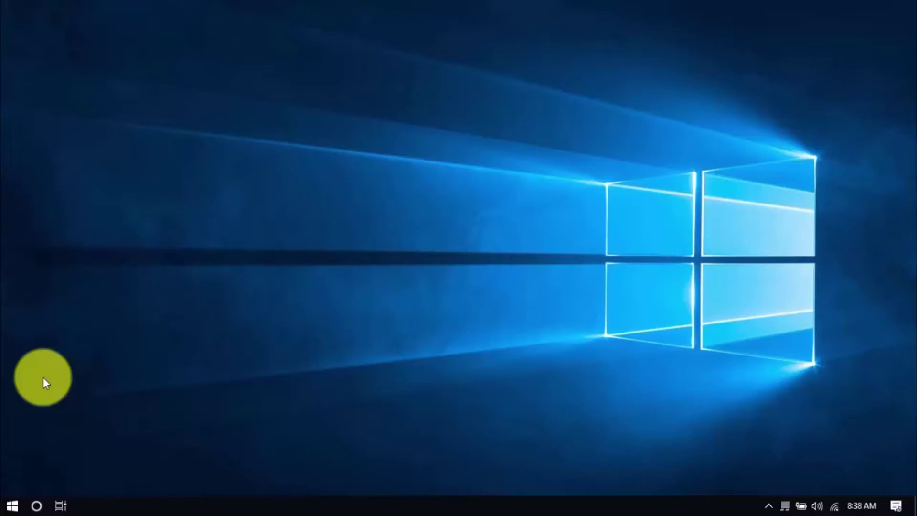
# - Open Apps & features in Settings and select the unused 260 MB music app to reveal Uninstall
pyautogui.click(11, 508)
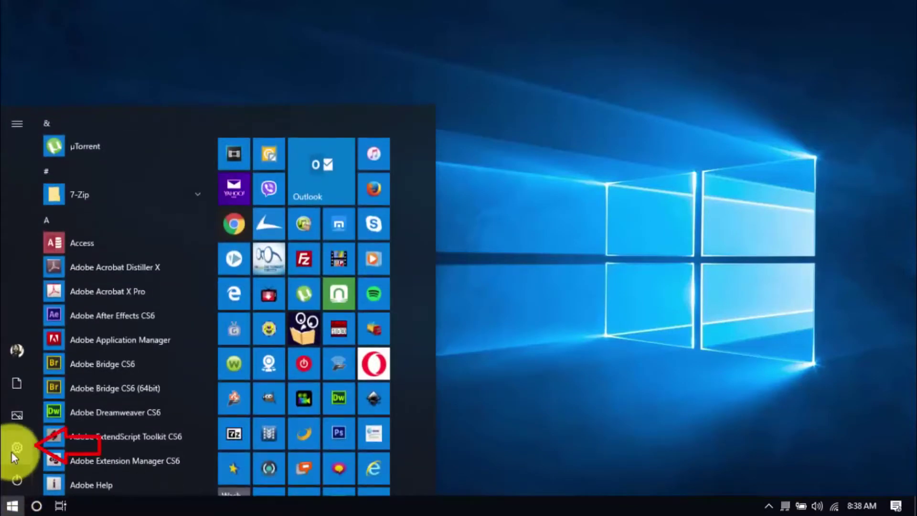
pyautogui.click(12, 452)
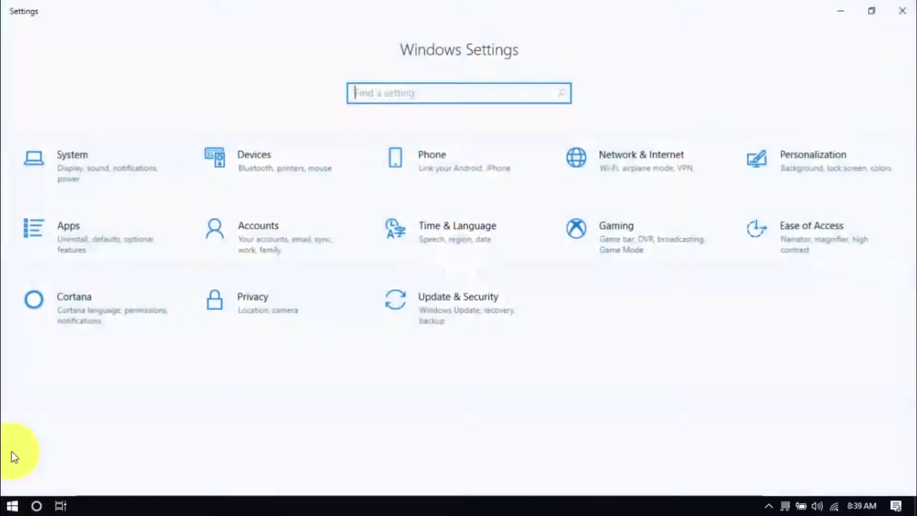
pyautogui.click(87, 221)
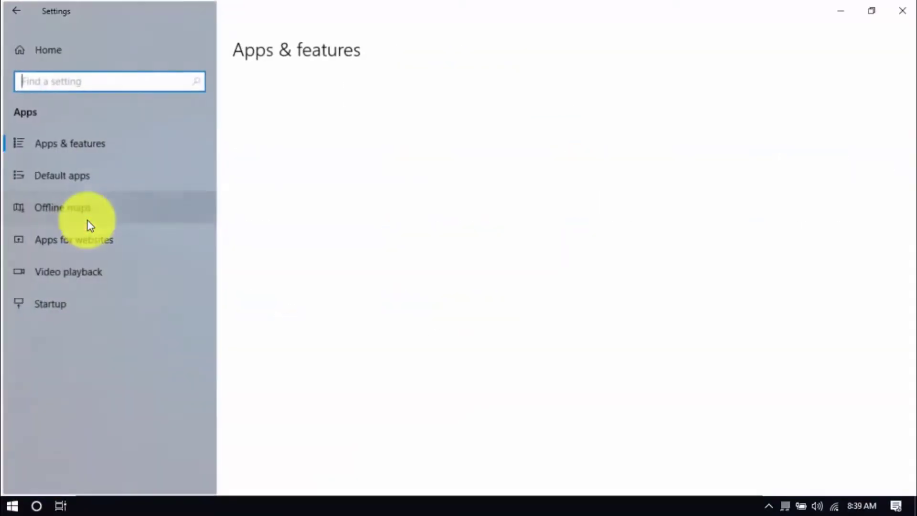
pyautogui.scroll(-6, 446, 424)
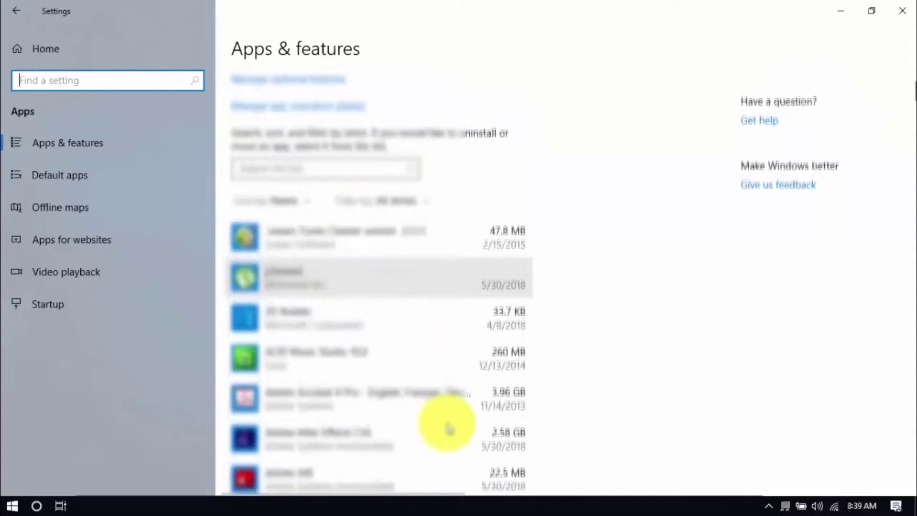
pyautogui.click(419, 211)
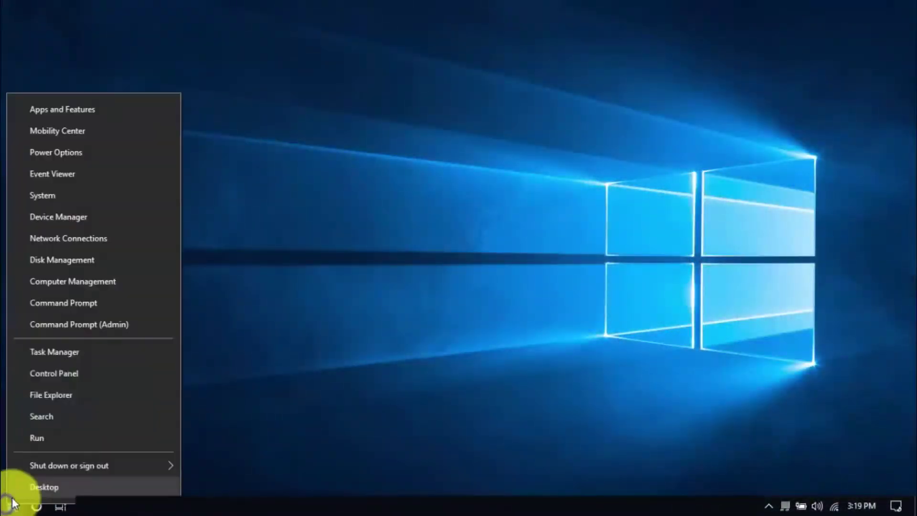
# - Open Power & sleep settings showing the 10 and 15 minute screen-off and sleep timeouts
pyautogui.click(86, 151)
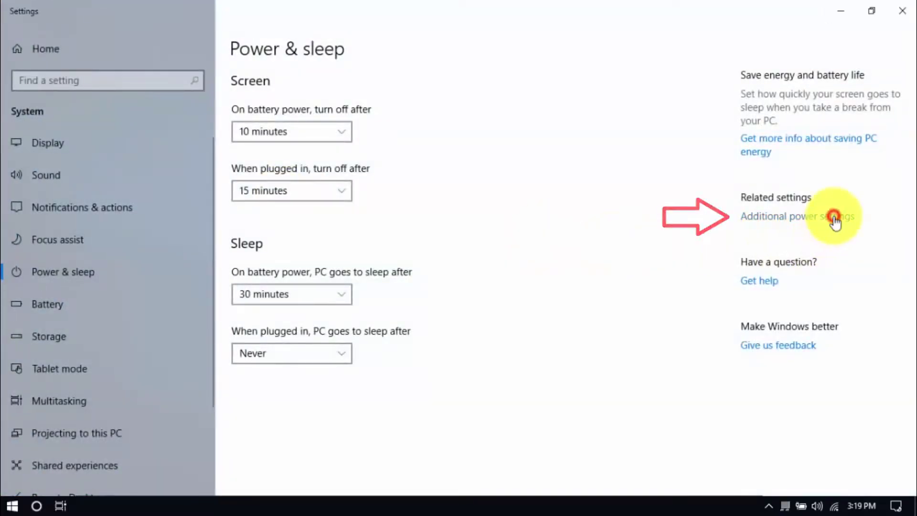
# - Untick Fast startup and Sleep in the power-button shutdown settings
pyautogui.click(834, 218)
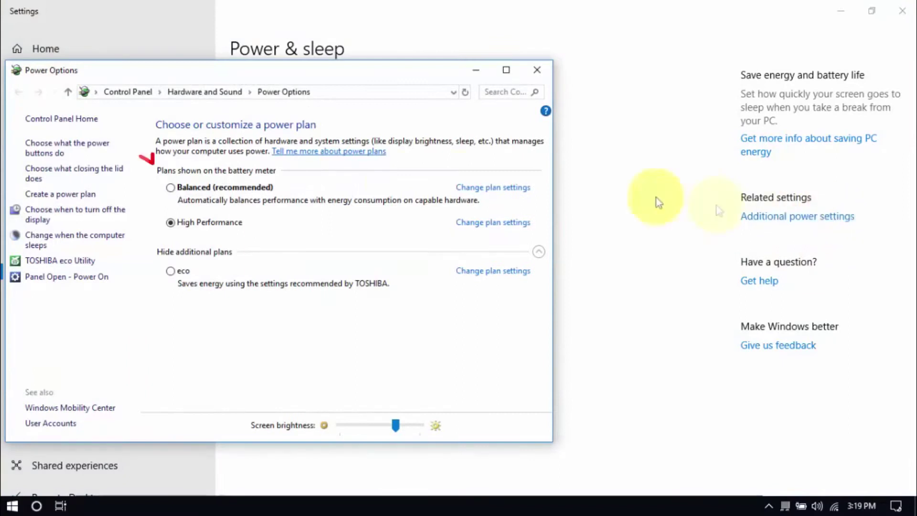
pyautogui.click(53, 153)
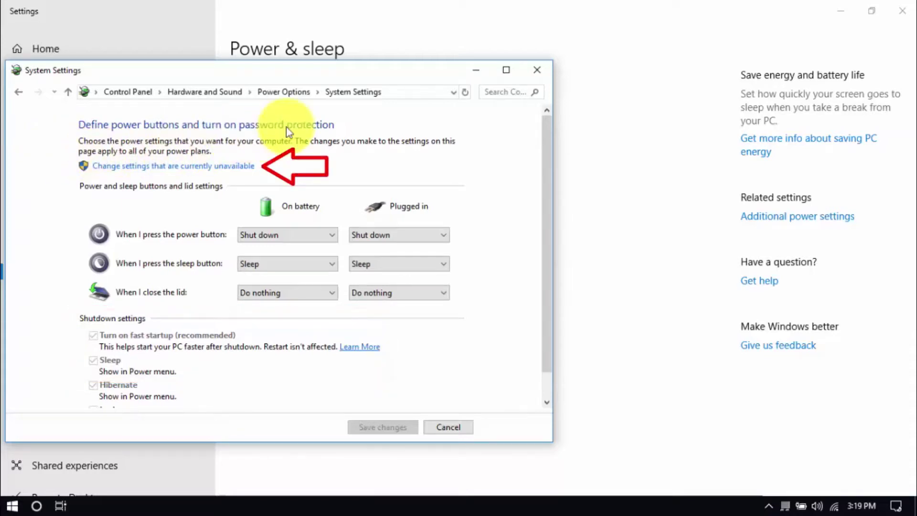
pyautogui.click(228, 167)
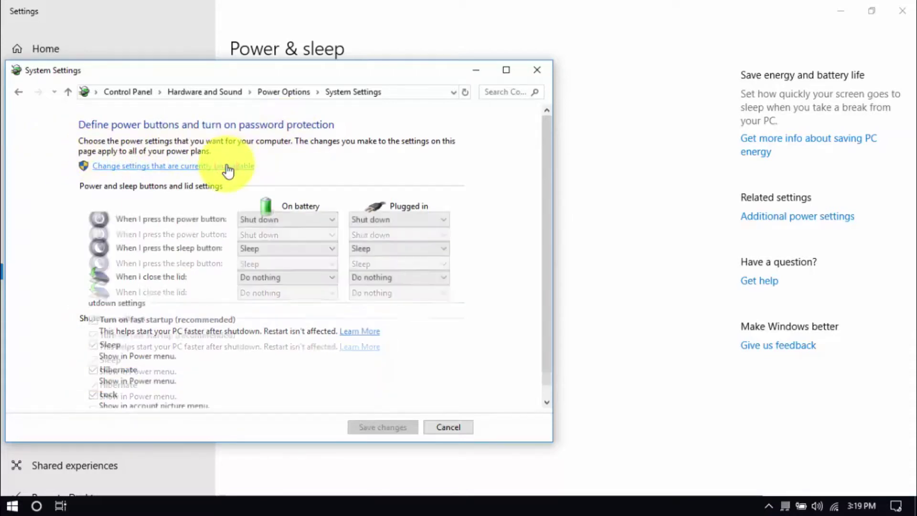
pyautogui.click(144, 327)
pyautogui.click(104, 345)
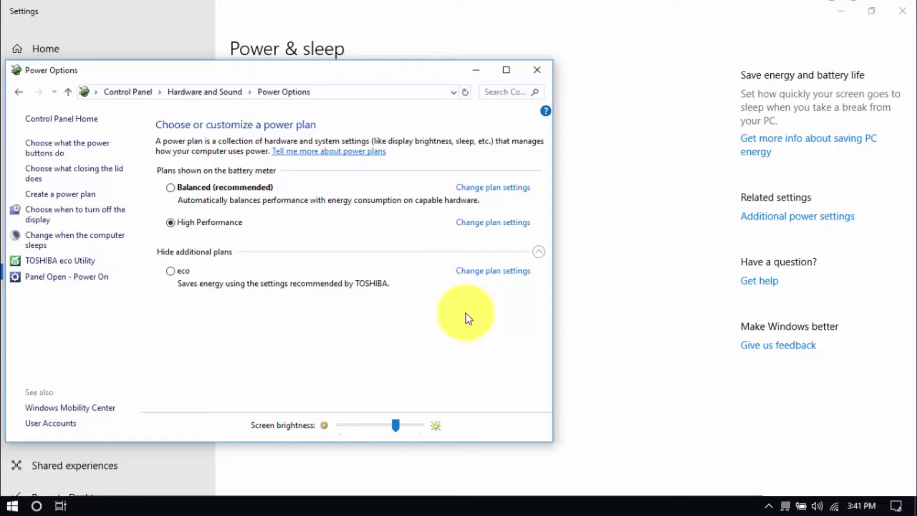
# - Open the advanced power settings for the High Performance plan
pyautogui.click(505, 223)
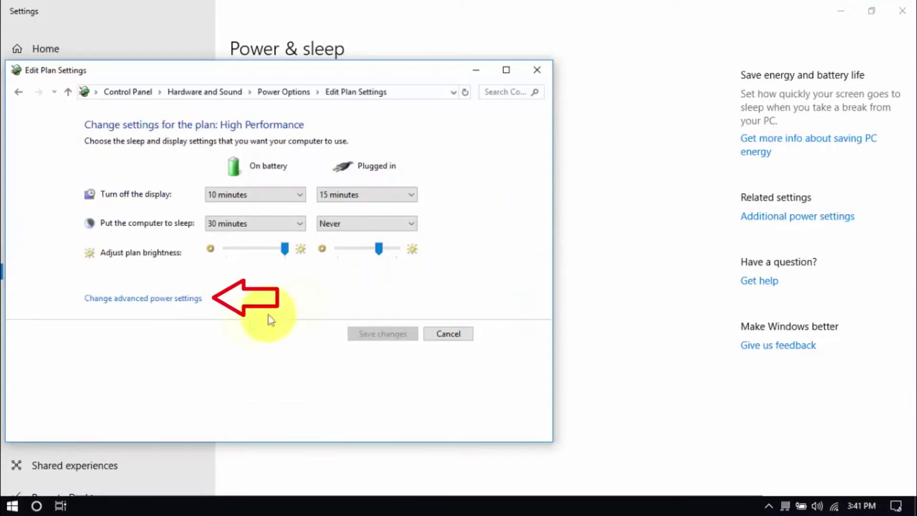
pyautogui.click(154, 300)
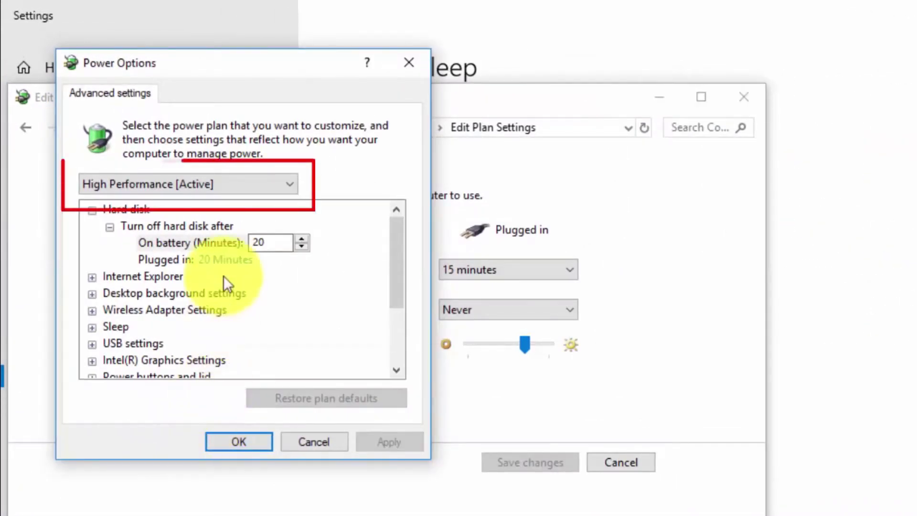
pyautogui.click(253, 190)
pyautogui.click(253, 189)
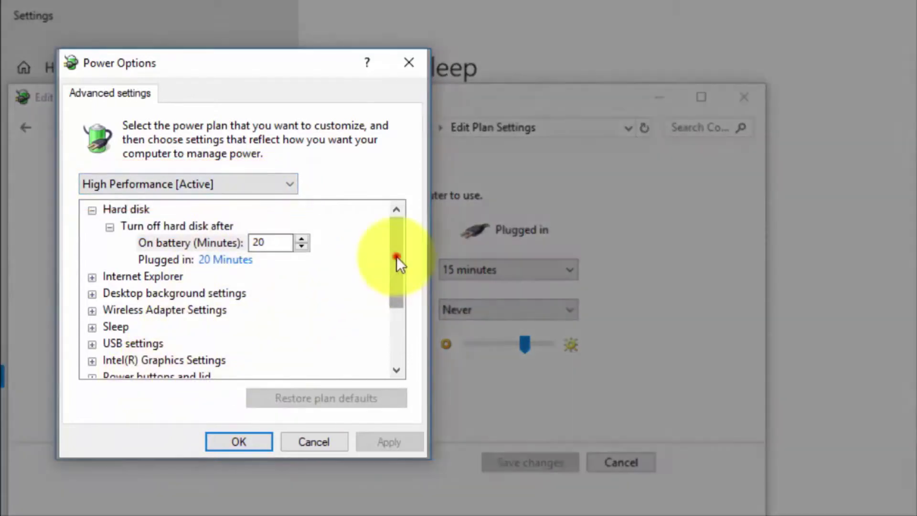
pyautogui.moveTo(397, 256); pyautogui.dragTo(390, 328)
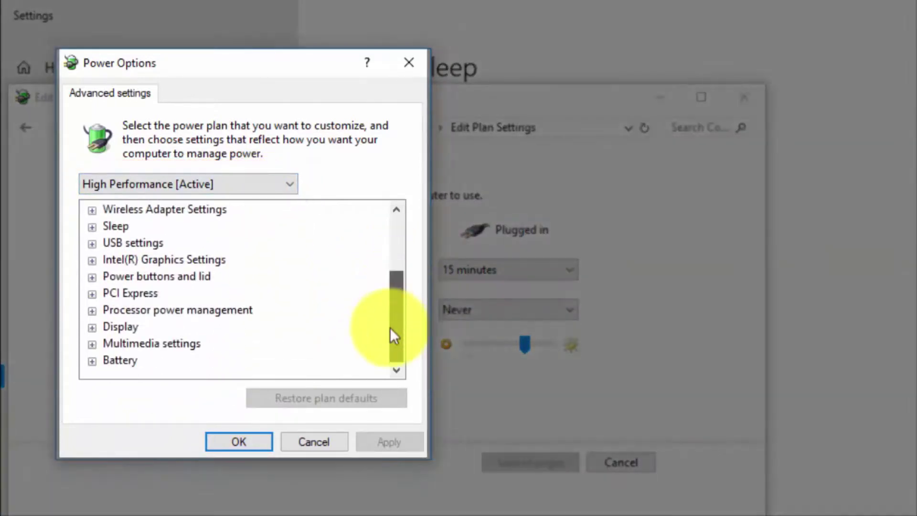
# - Set the Intel graphics power plan to Balanced on battery and plugged in, then check PCI Express link state
pyautogui.click(90, 261)
pyautogui.click(111, 278)
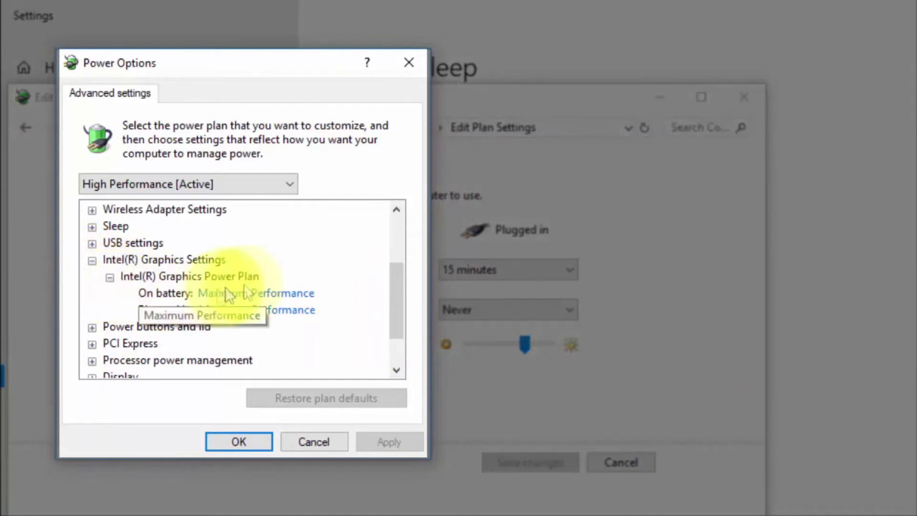
pyautogui.click(253, 293)
pyautogui.click(249, 296)
pyautogui.click(240, 322)
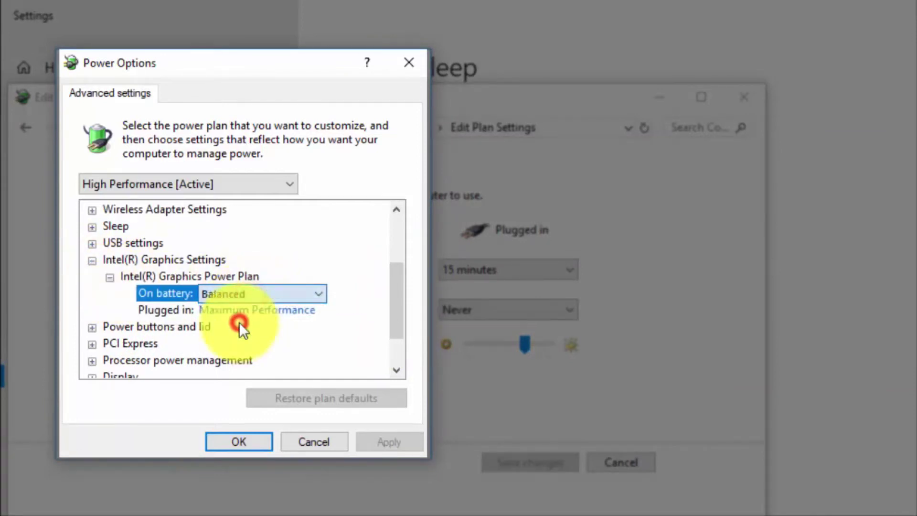
pyautogui.click(241, 310)
pyautogui.click(241, 311)
pyautogui.click(214, 338)
pyautogui.click(92, 344)
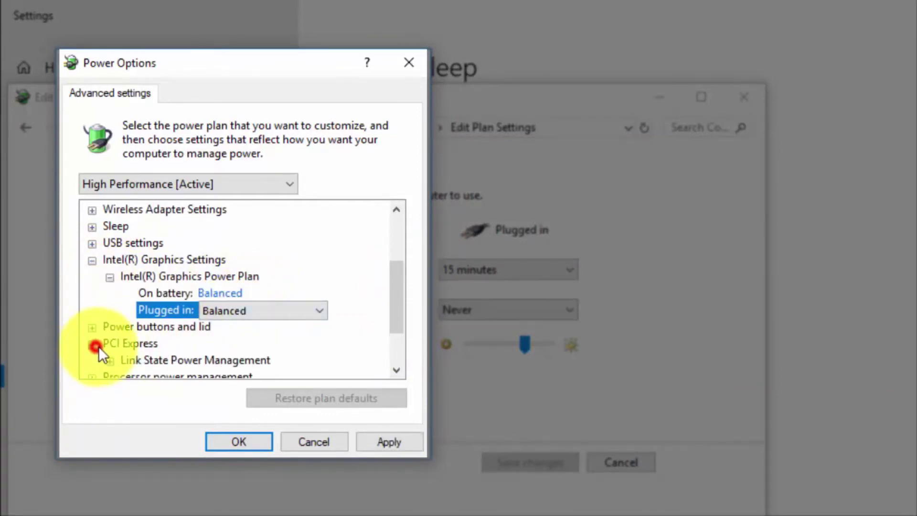
pyautogui.click(110, 360)
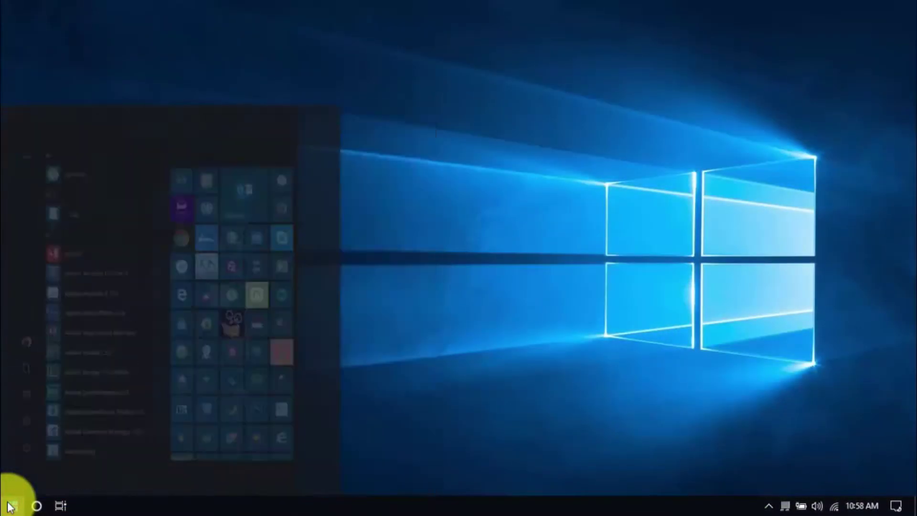
# - Run Disk Cleanup on drive C: including system files, finding up to 62.4 GB to free
pyautogui.write(' cleanup')
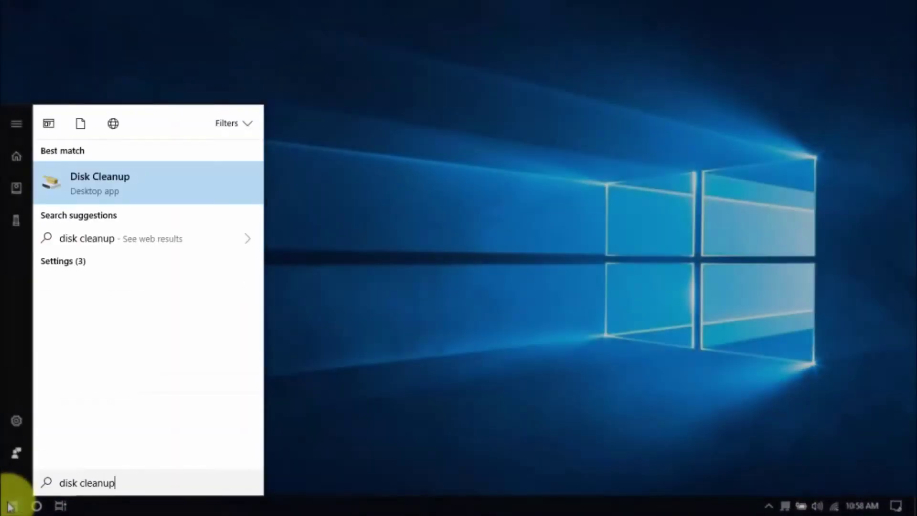
pyautogui.press('Return')
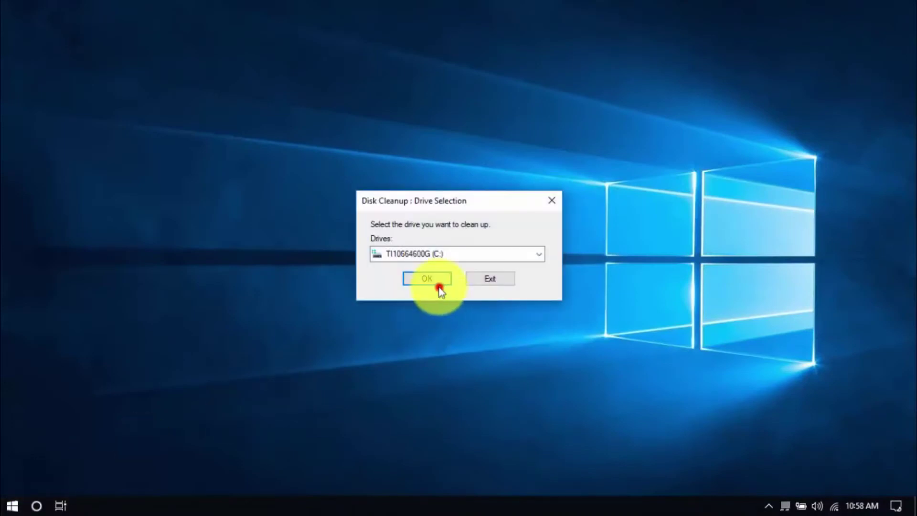
pyautogui.click(437, 285)
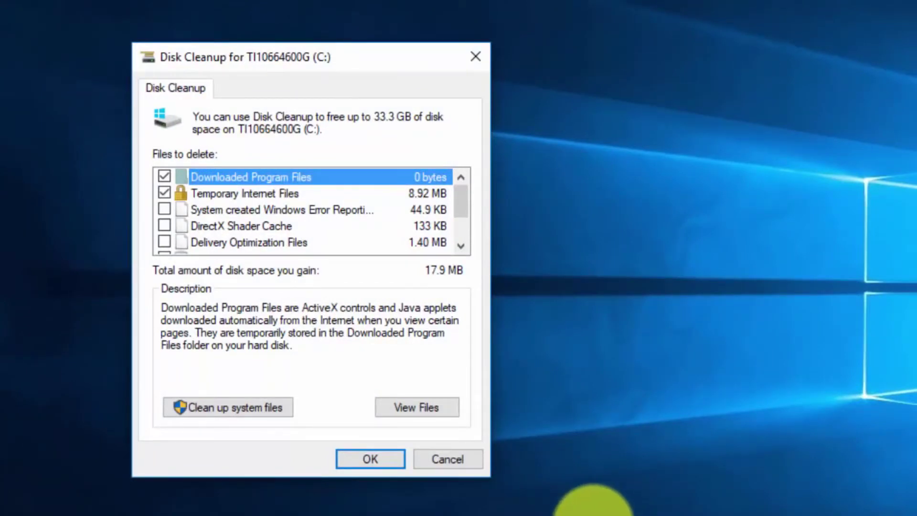
pyautogui.click(254, 402)
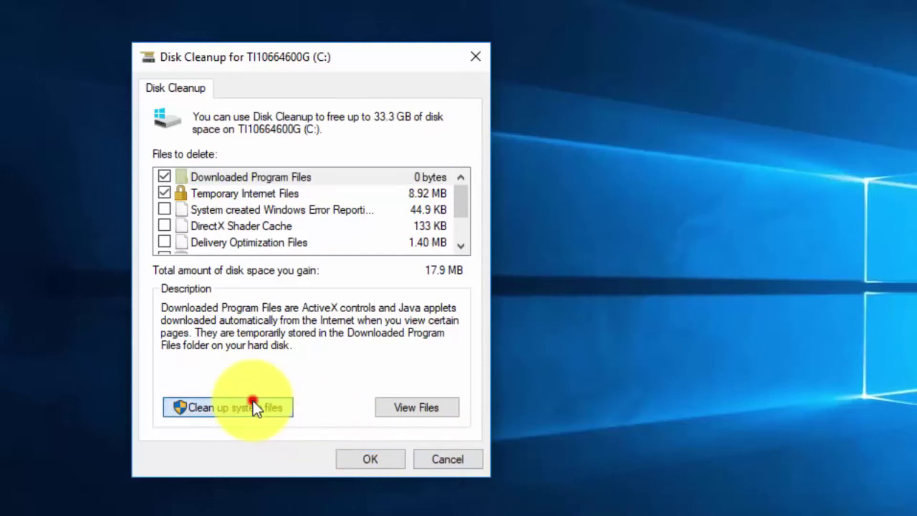
pyautogui.click(630, 316)
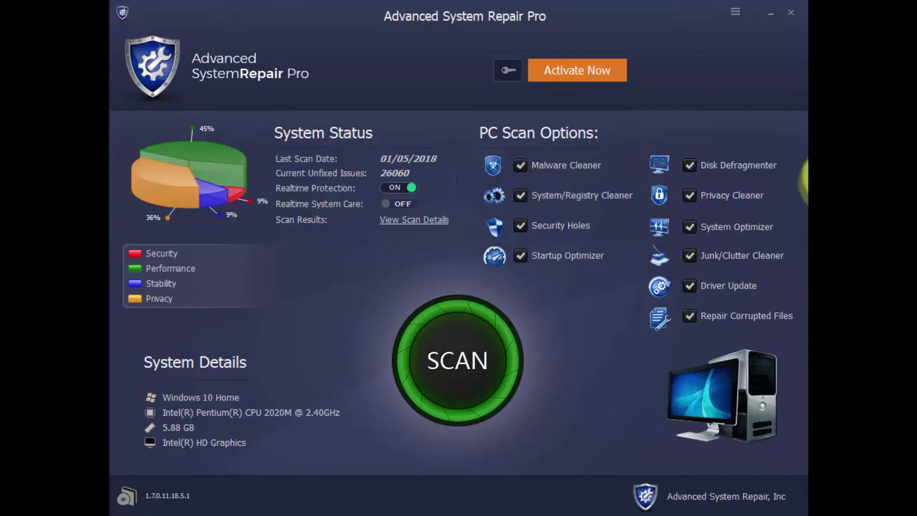
# - Start a full PC scan in Advanced System Repair Pro
pyautogui.click(448, 382)
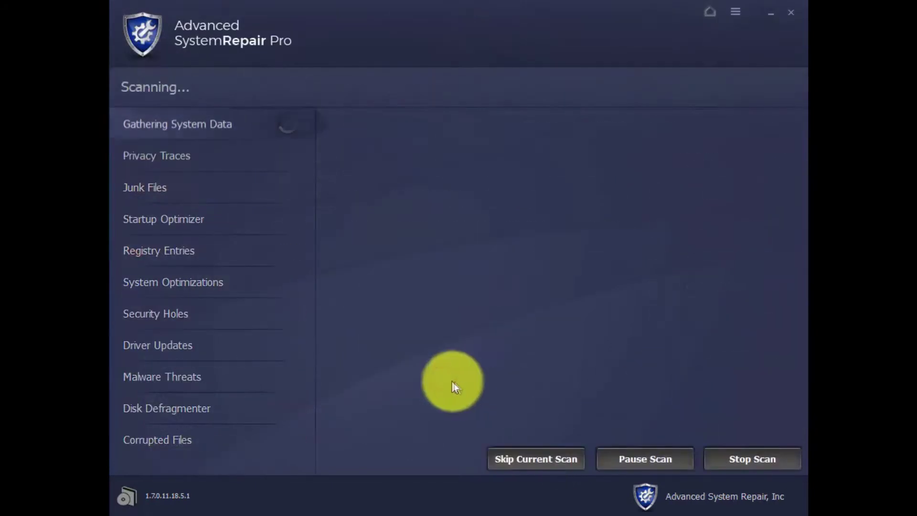